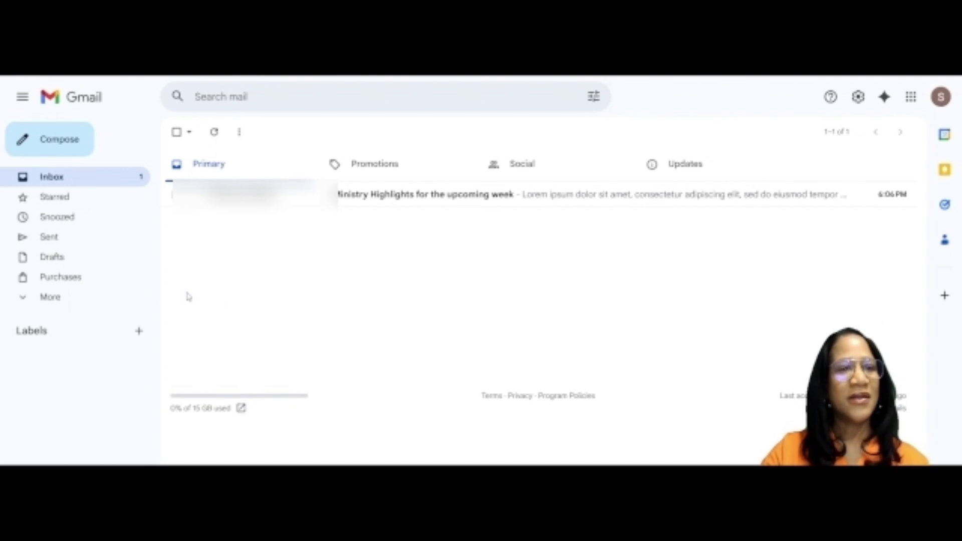
- Create two top-level labels named Ministry Teams and Leadership
left_click(51, 298)
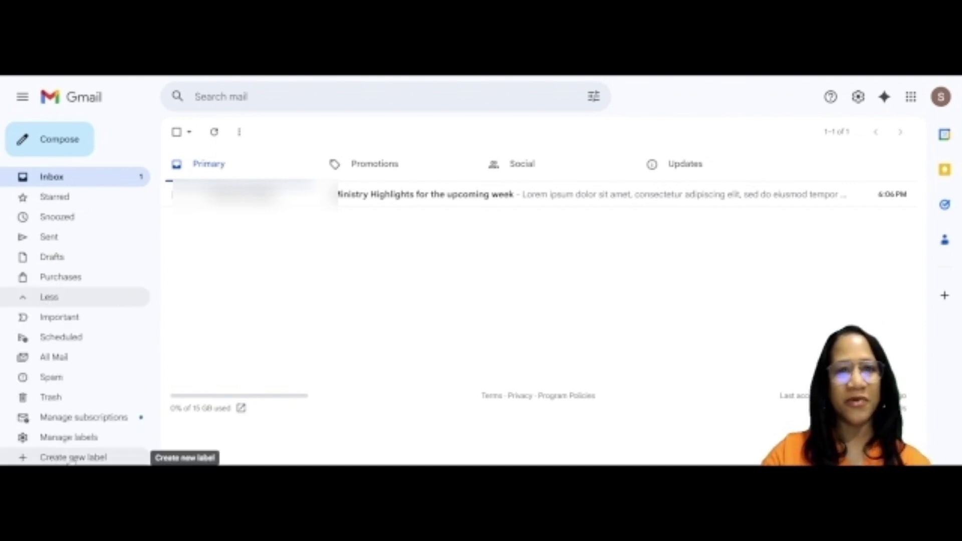
left_click(72, 457)
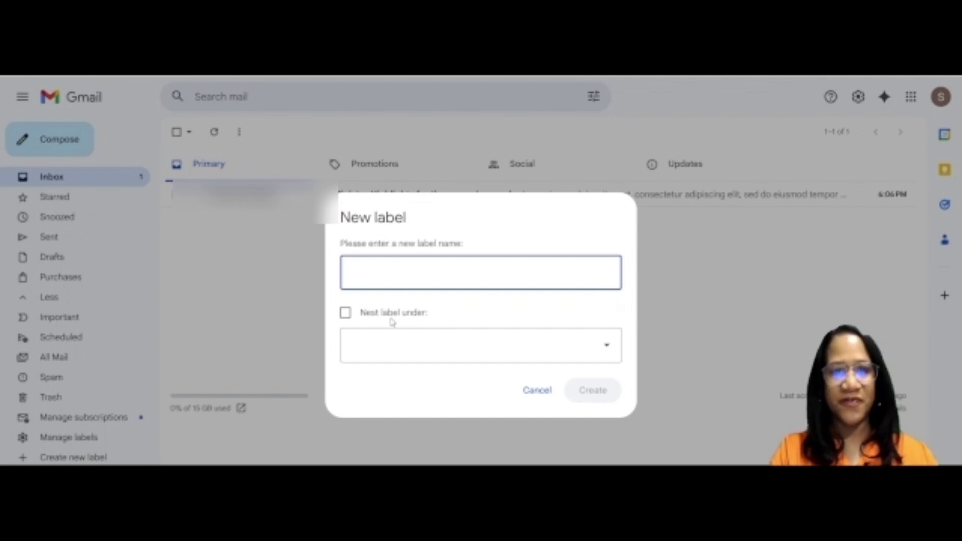
type("Ministry Teams")
left_click(570, 388)
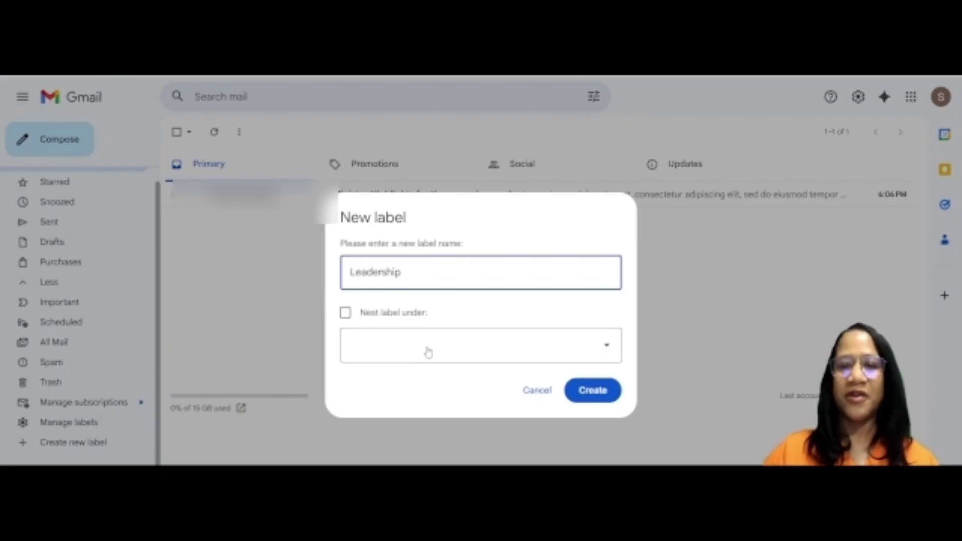
left_click(591, 389)
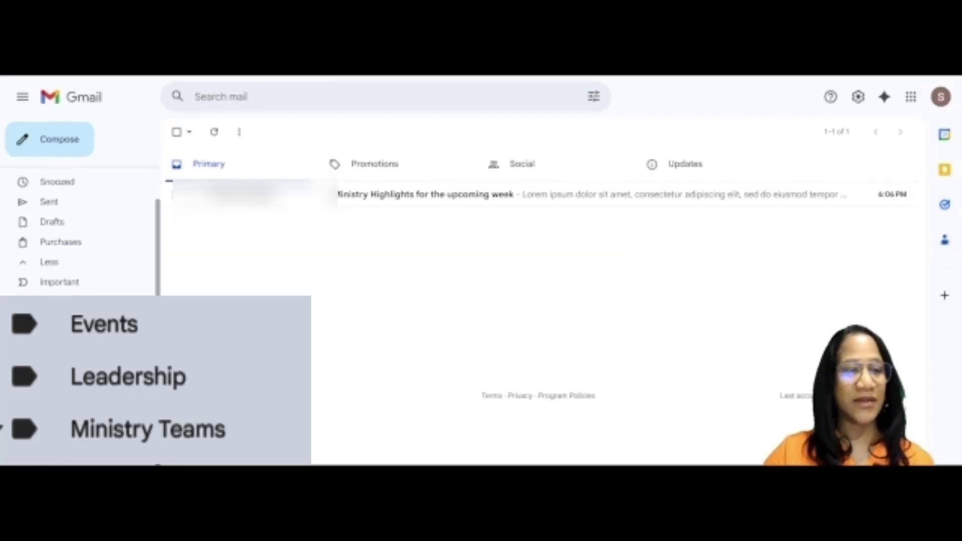
- Create a sublabel named Worship nested under the Ministry Teams label
scroll(81, 301, "down", 1)
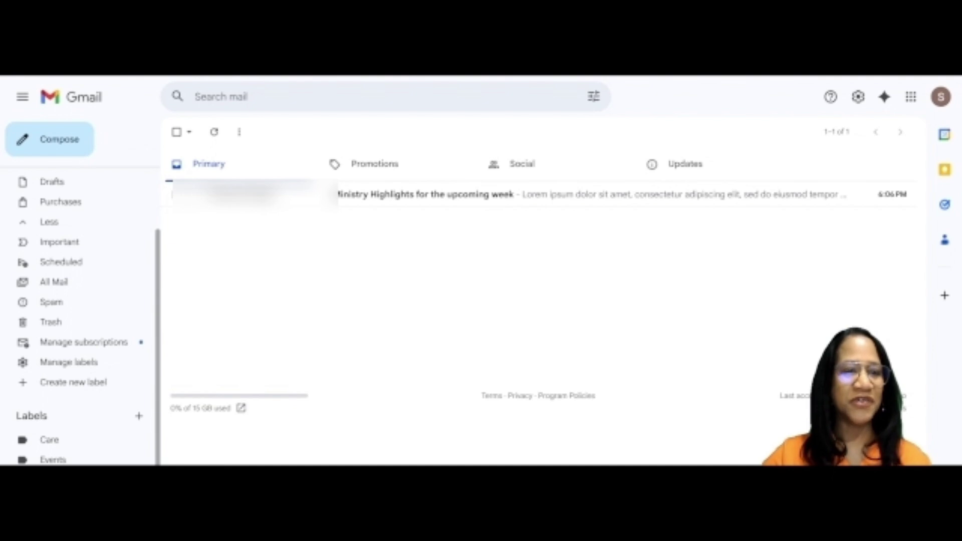
left_click(139, 460)
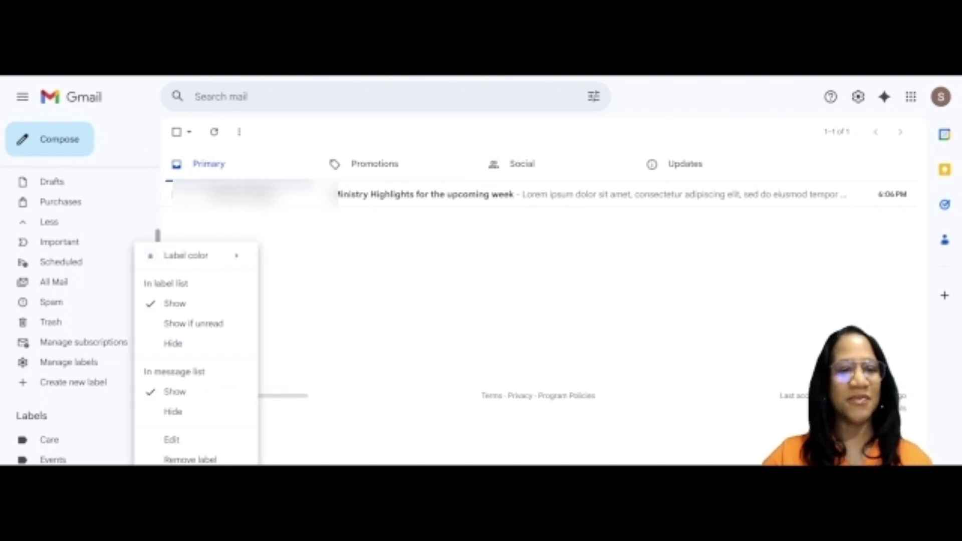
left_click(191, 475)
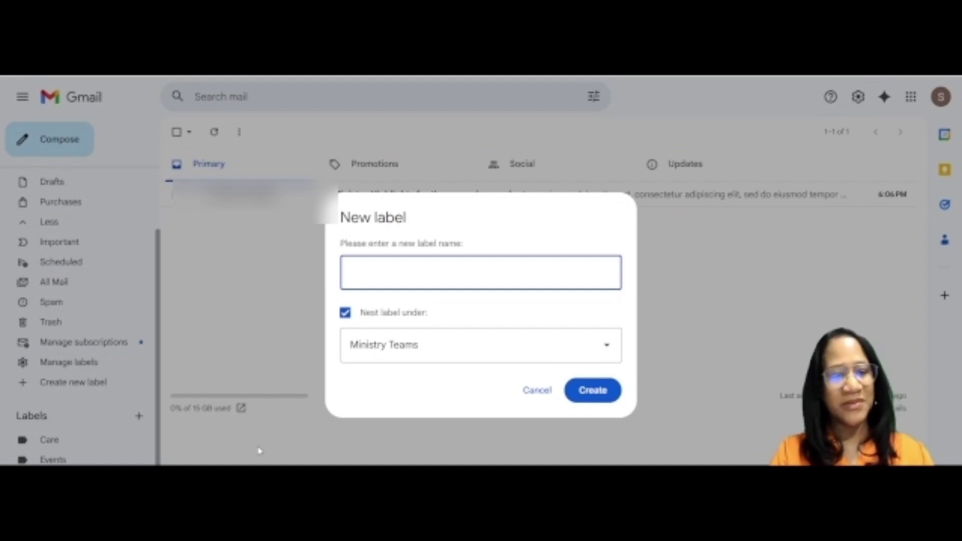
type("Worship")
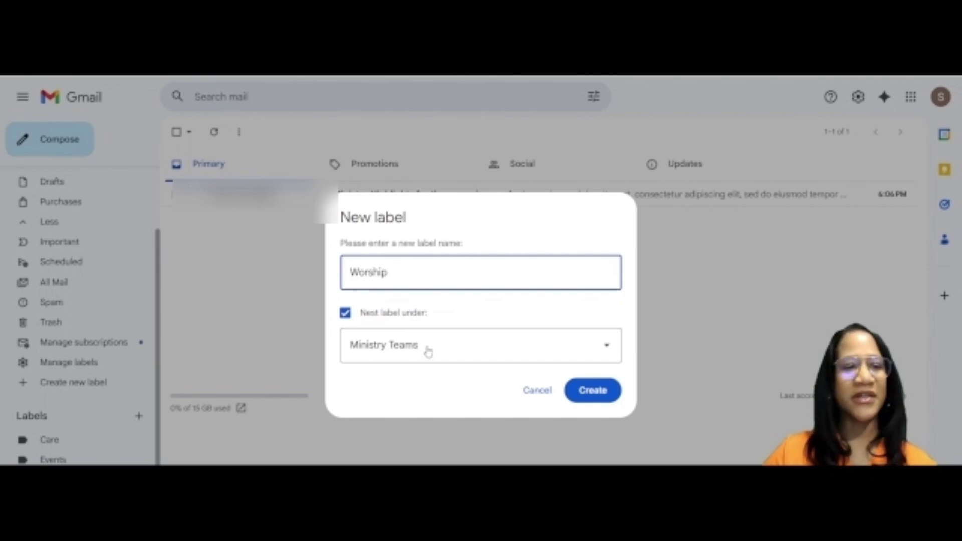
left_click(599, 395)
- Create a top-level label named Action Required
scroll(118, 416, "down", 1)
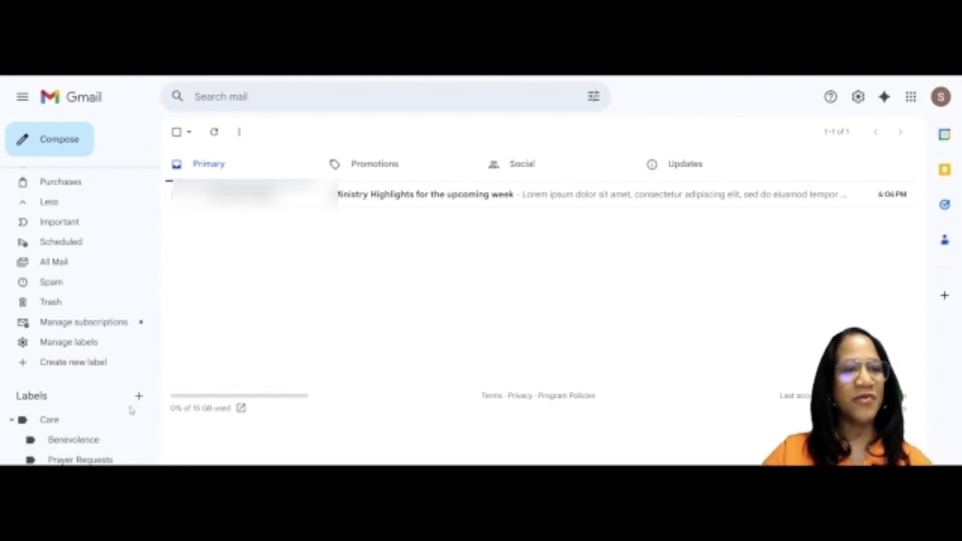
left_click(124, 361)
type("Action Required")
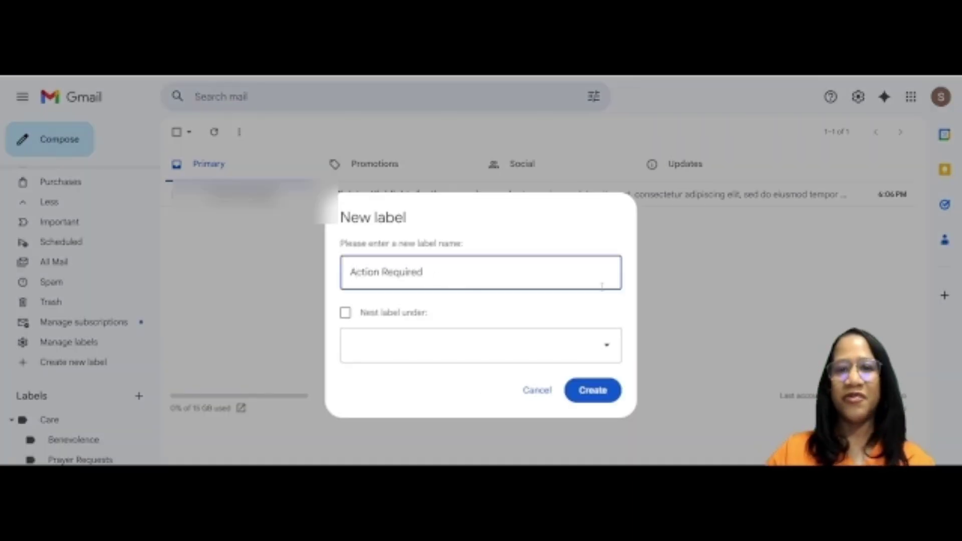
left_click(596, 389)
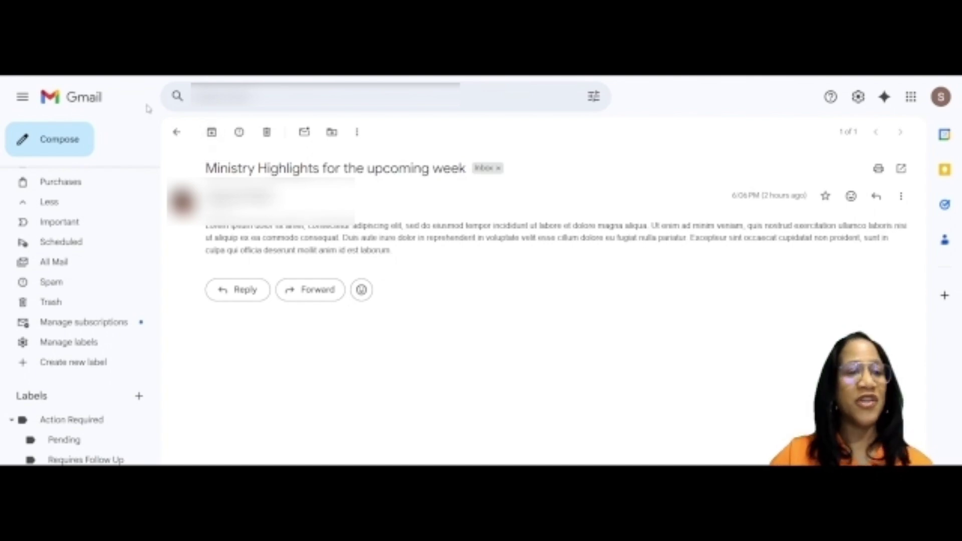
- Look through the labels that can be applied to the open Ministry Highlights email
left_click(358, 133)
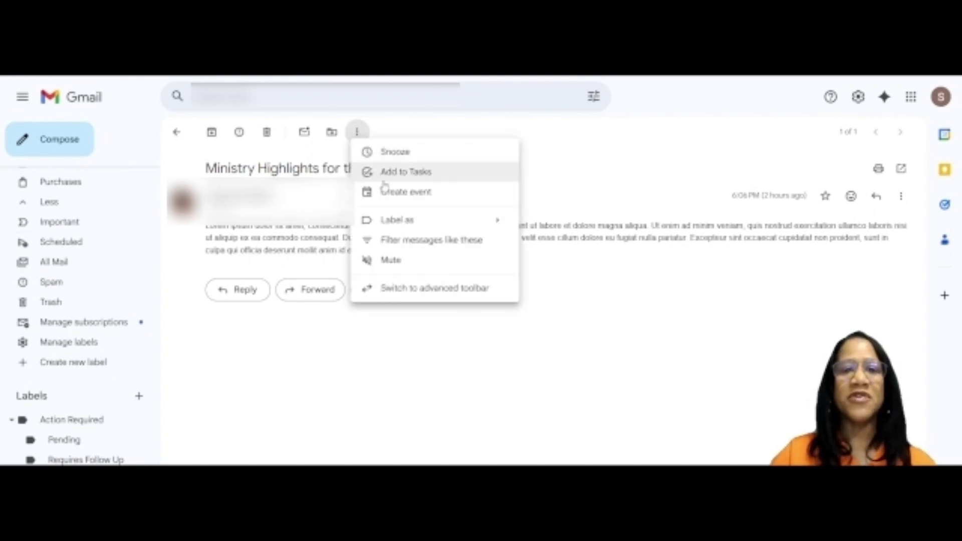
mouse_move(391, 223)
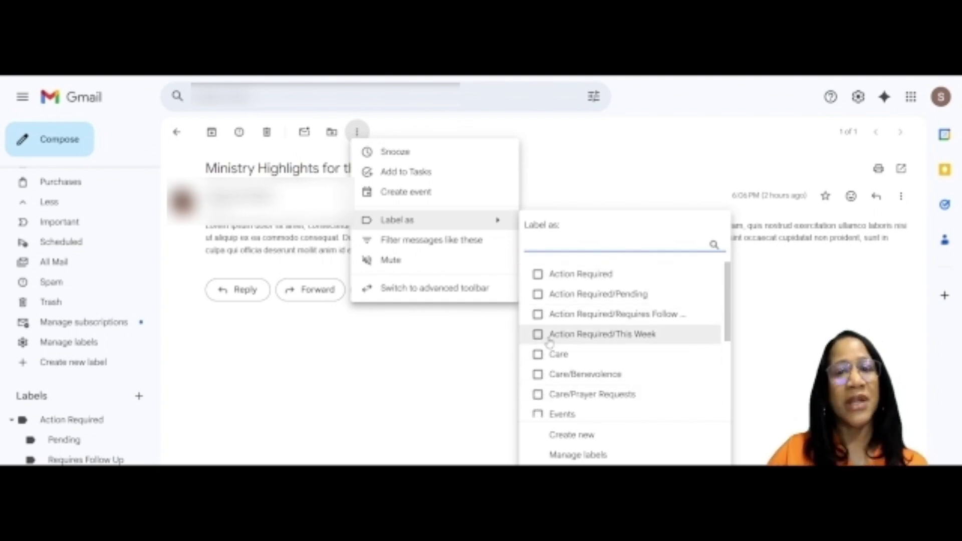
left_click(332, 136)
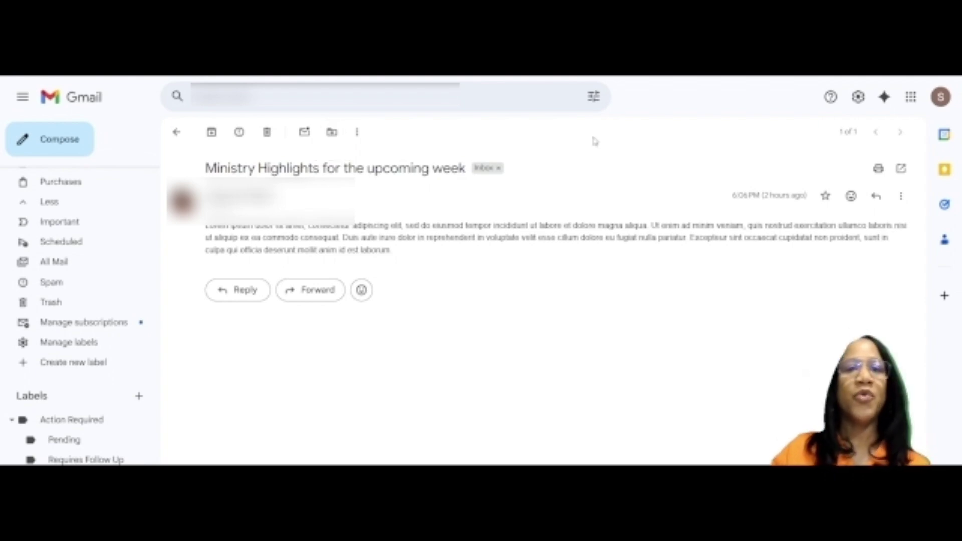
- Start a filter for messages like the Ministry Highlights email and examine its actions and the labels it can apply
left_click(357, 133)
left_click(426, 240)
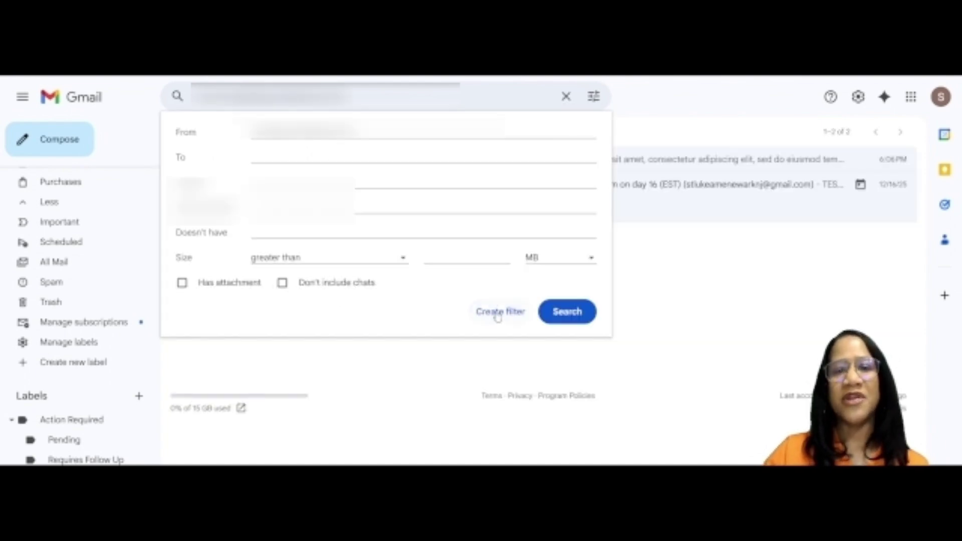
left_click(500, 313)
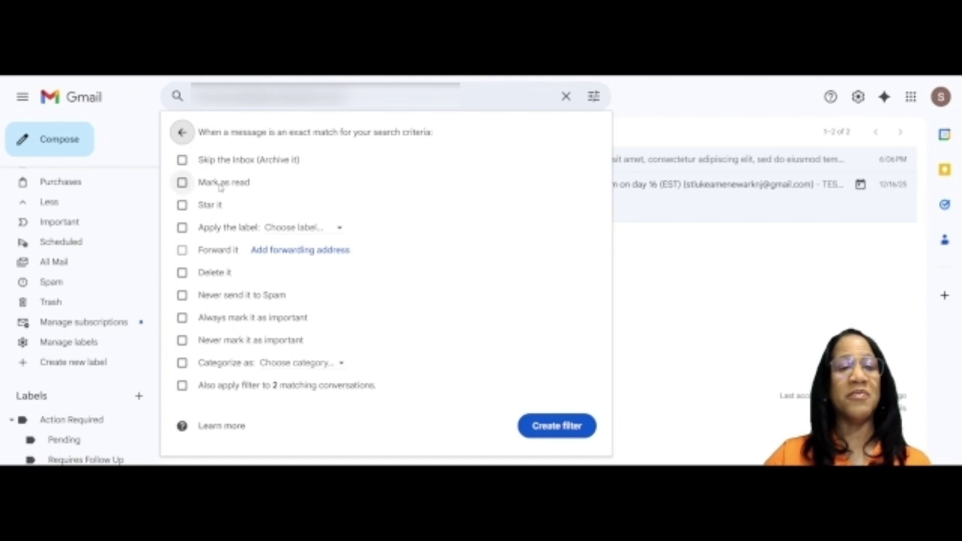
left_click(182, 228)
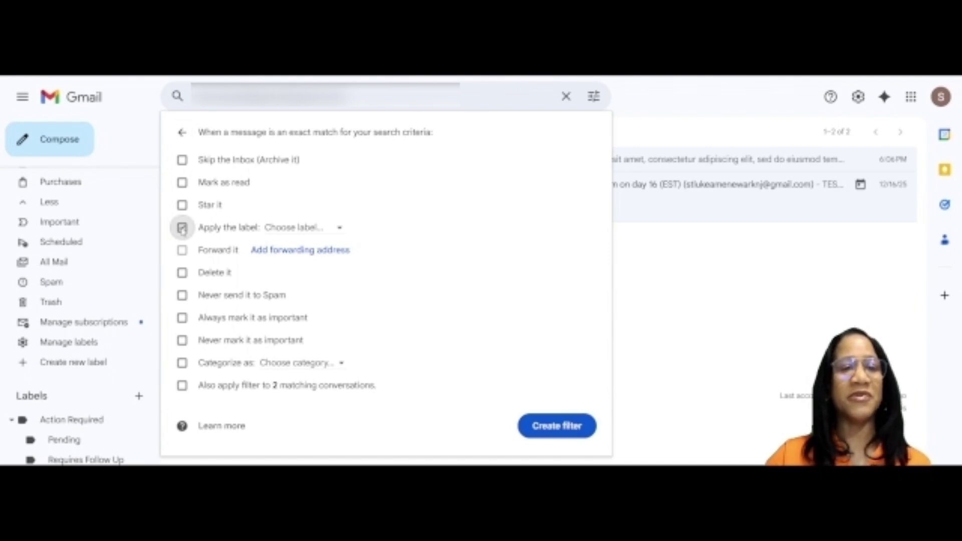
left_click(293, 229)
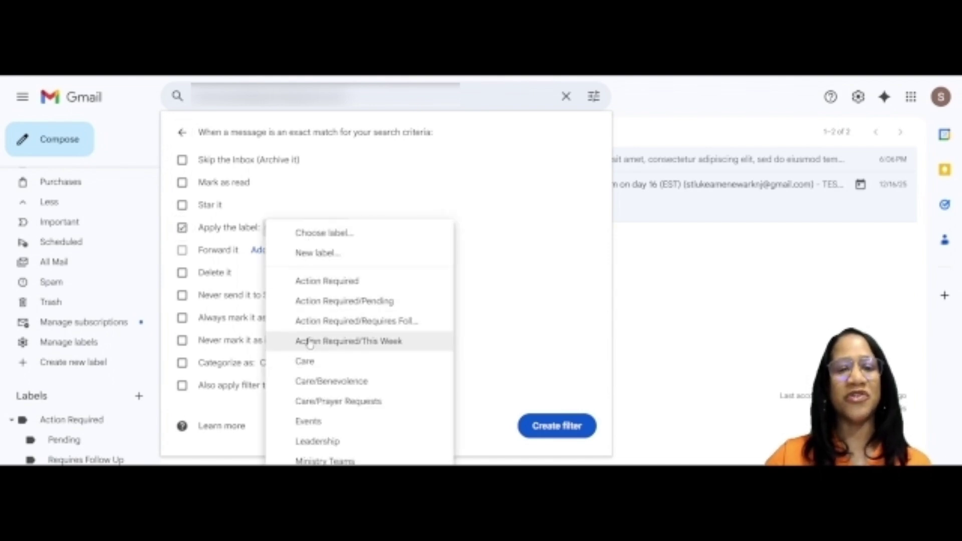
left_click(182, 228)
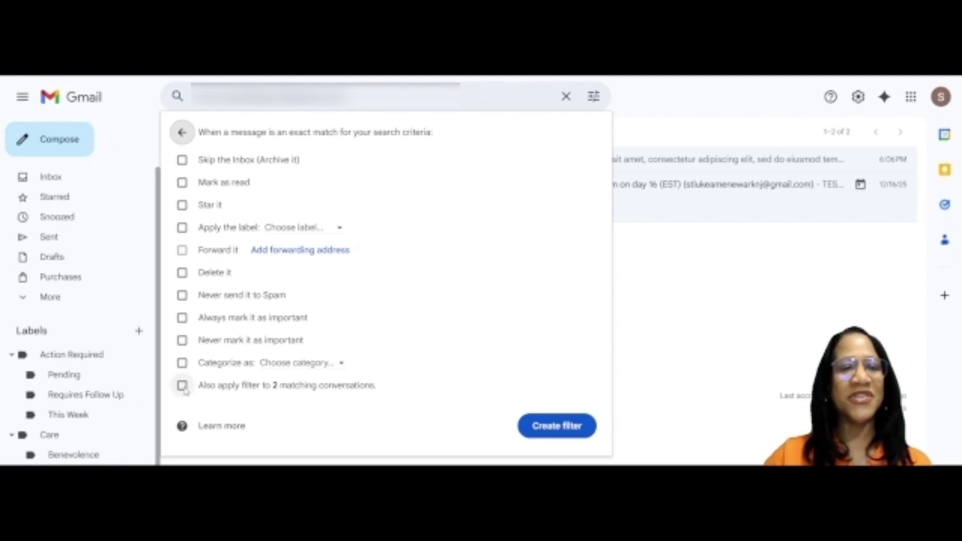
left_click(182, 228)
left_click(299, 229)
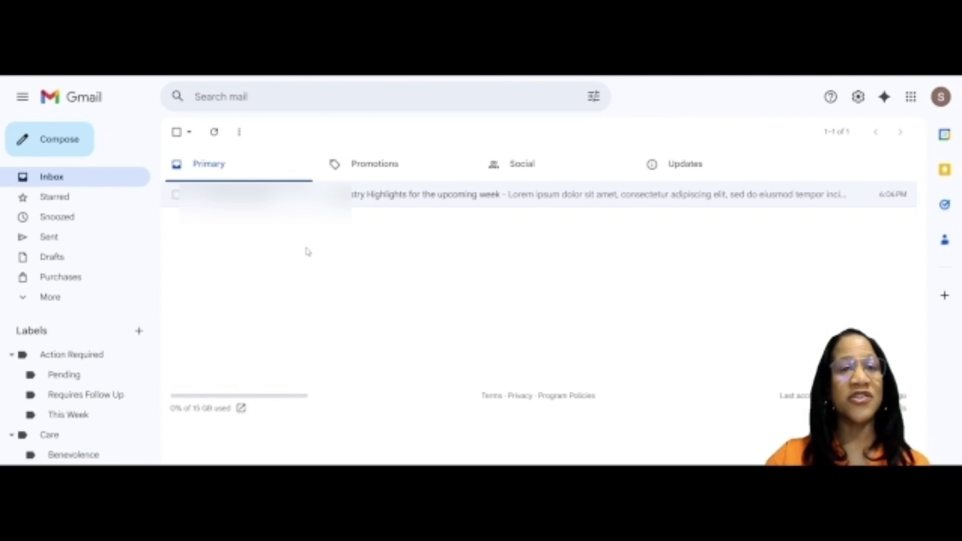
- Move the Ministry Highlights email from the inbox to the Pending label under Action Required and open it there
left_click_drag(305, 197, 48, 421)
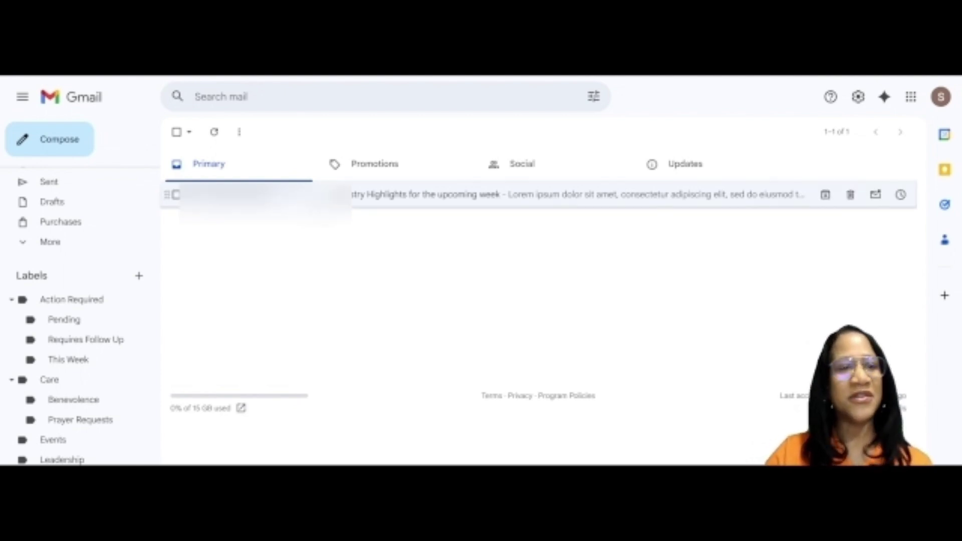
left_click_drag(261, 195, 50, 324)
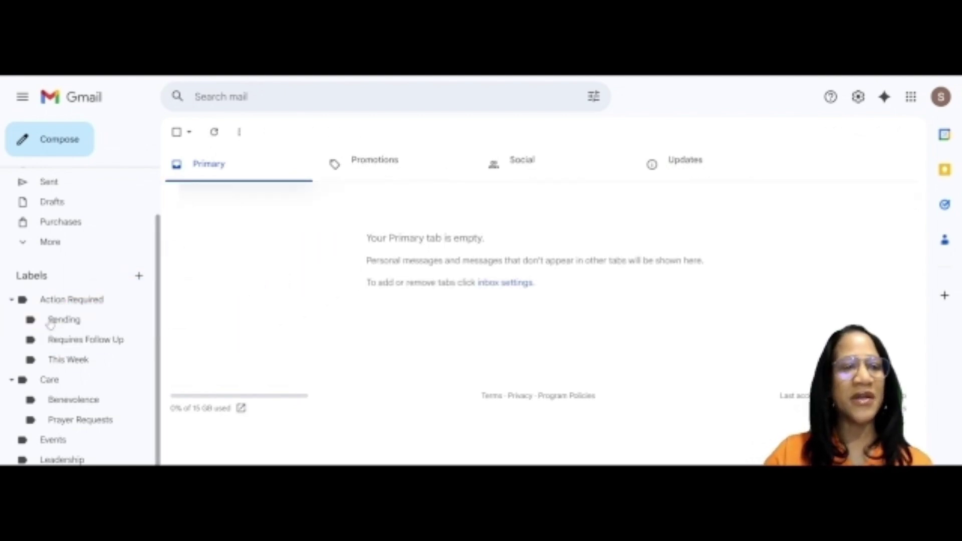
left_click(51, 322)
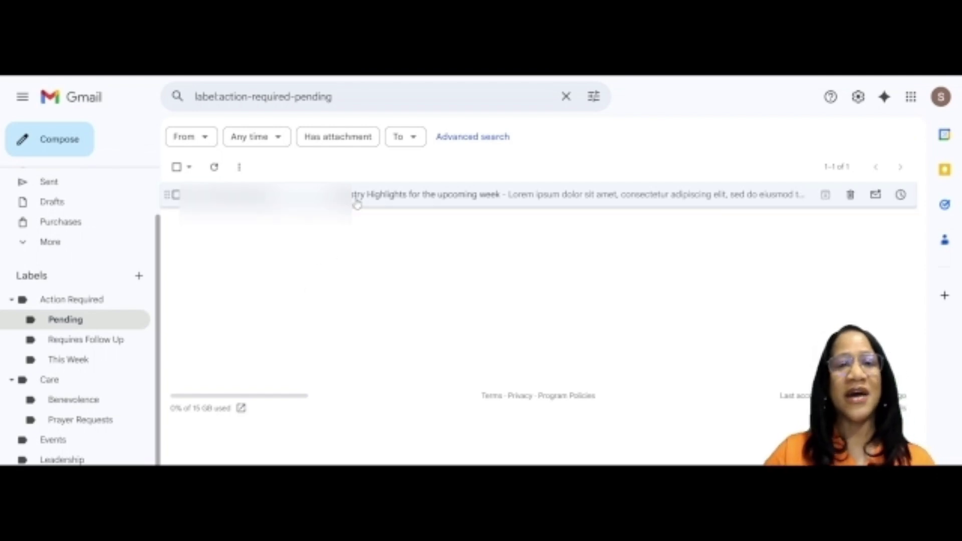
left_click(373, 199)
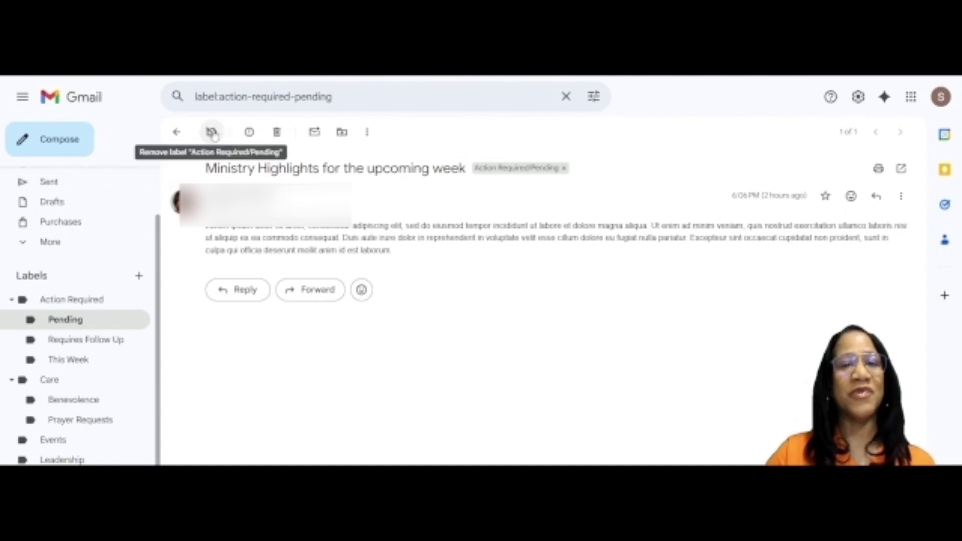
- Check which labels are assigned to the email in Pending, leaving its label selection as it is
left_click(367, 133)
mouse_move(381, 220)
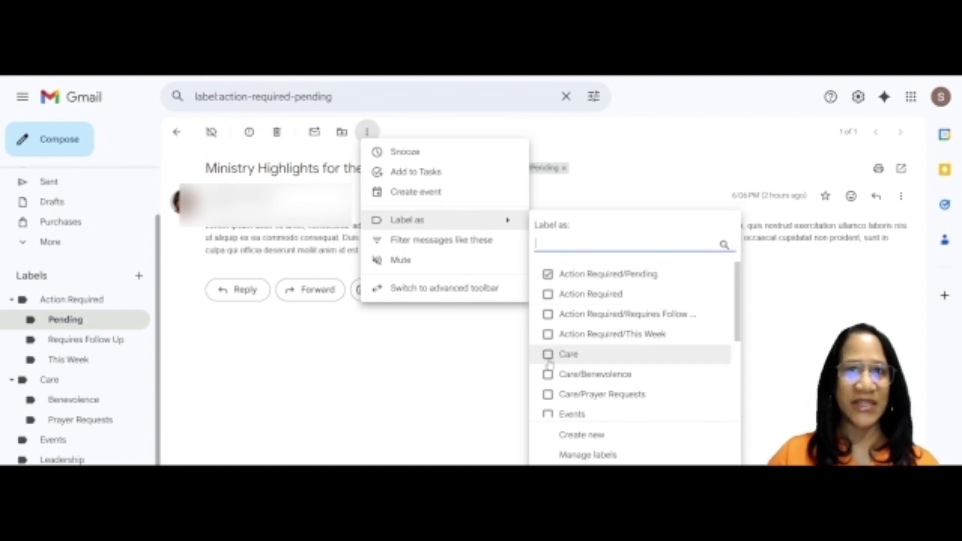
left_click(433, 353)
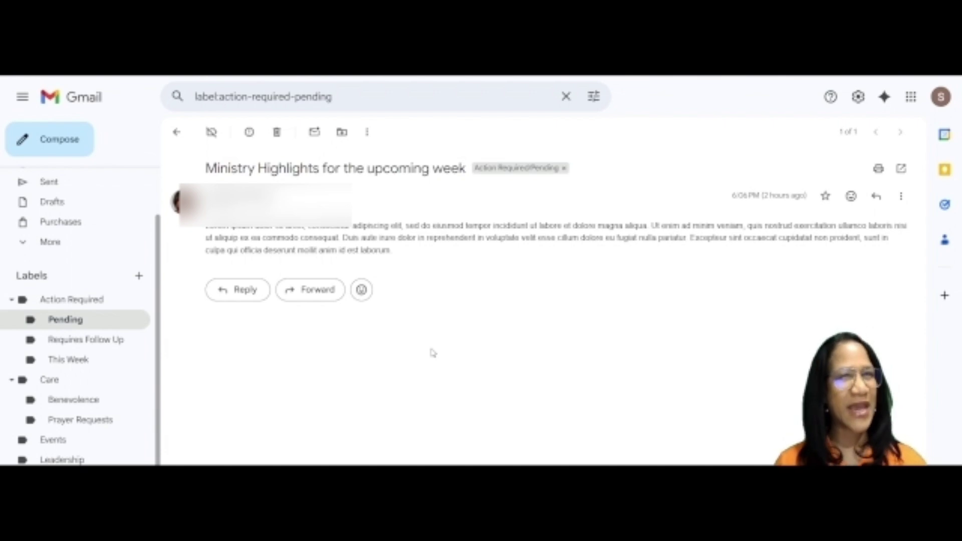